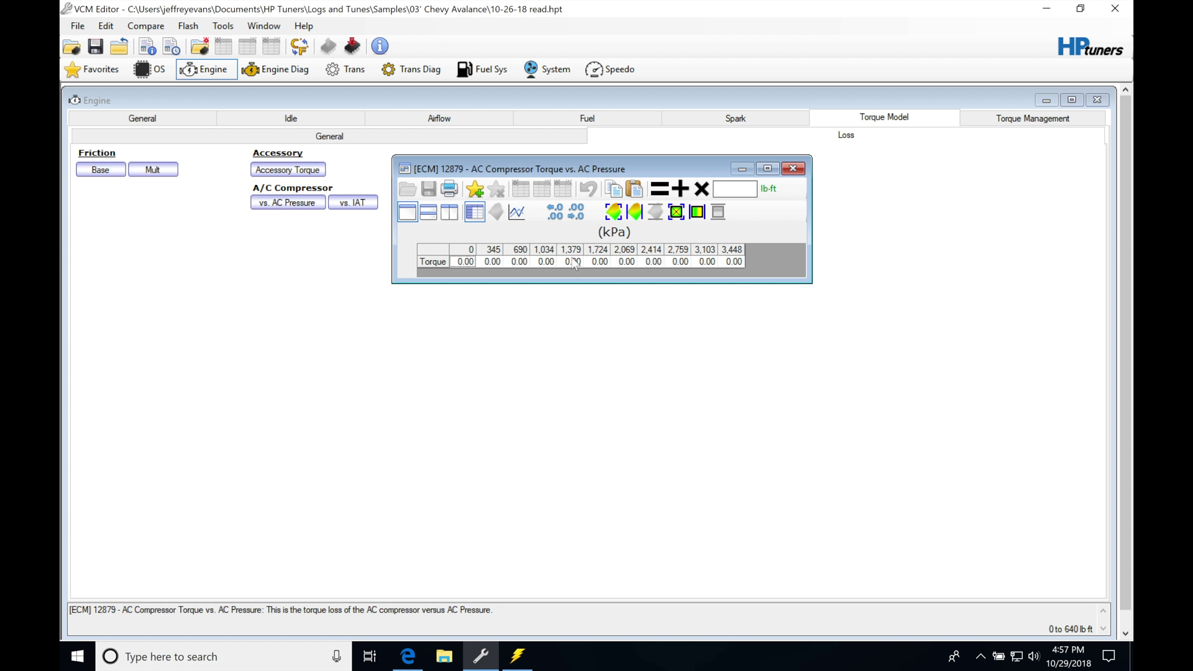
# - Close the AC Compressor Torque vs. AC Pressure table
pyautogui.click(793, 168)
# - Review the AC Inertia Torque table under Engine Torque Management, then switch to VCM Scanner
pyautogui.click(1033, 119)
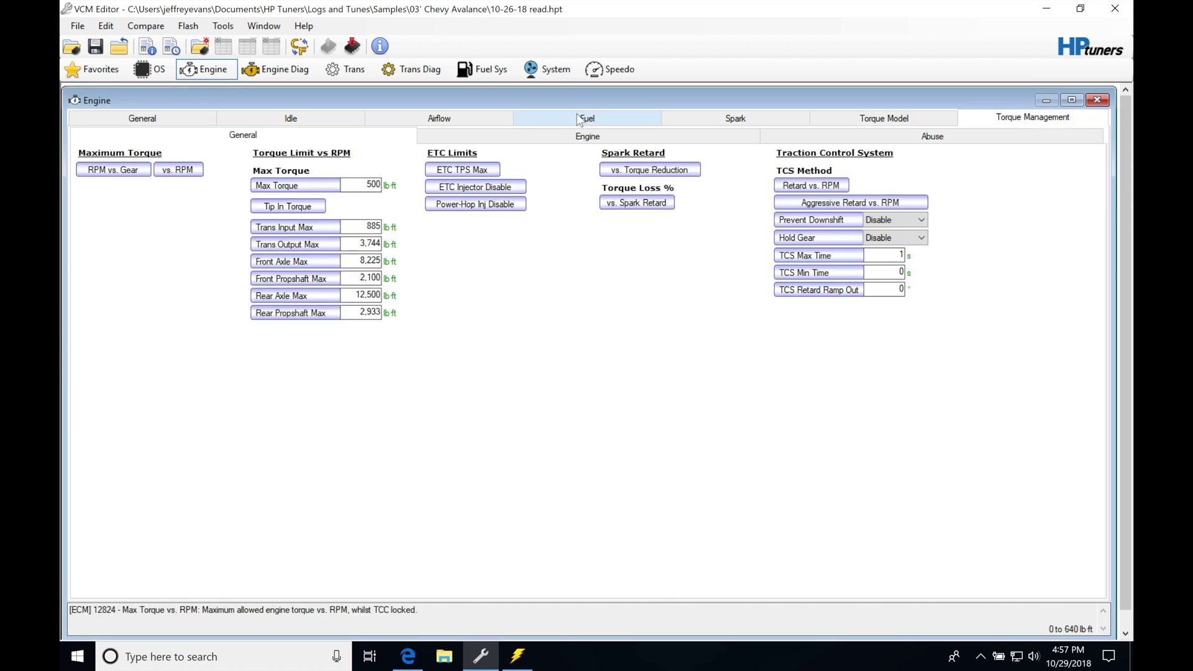
pyautogui.click(567, 135)
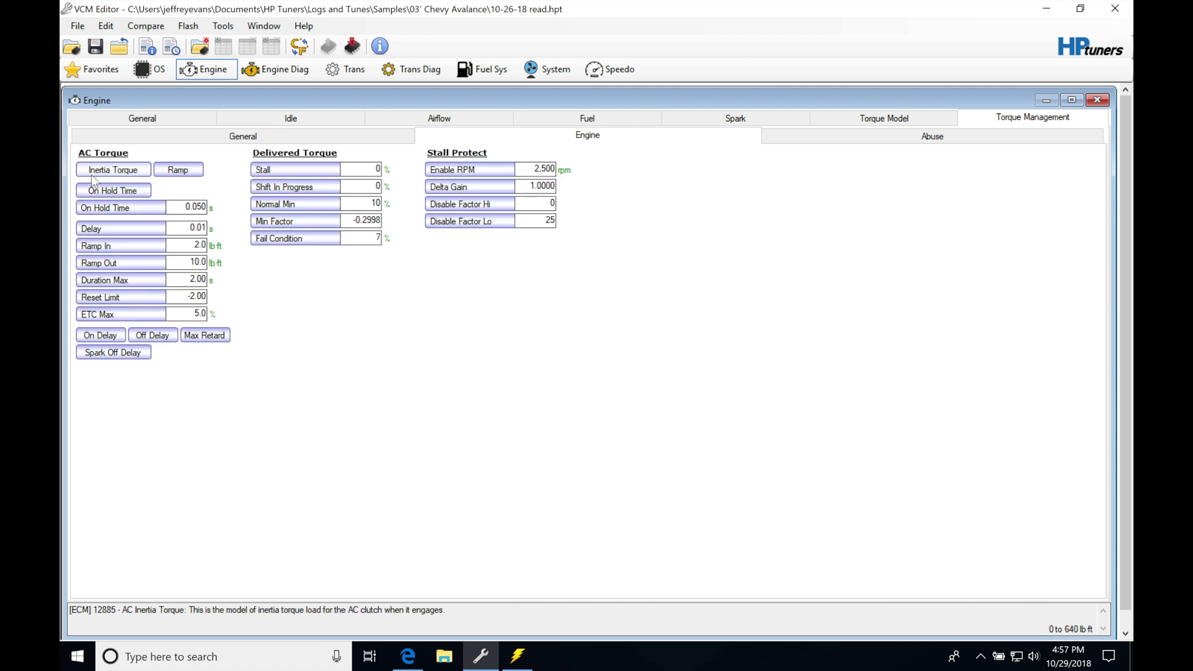
pyautogui.click(112, 170)
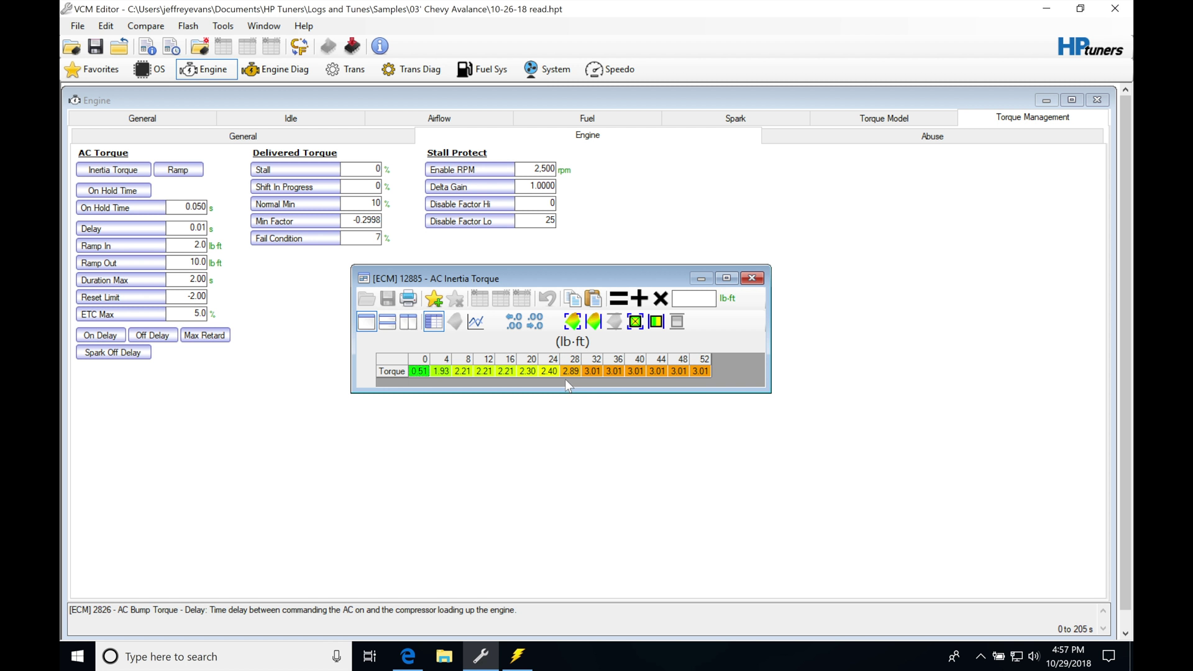
pyautogui.click(758, 277)
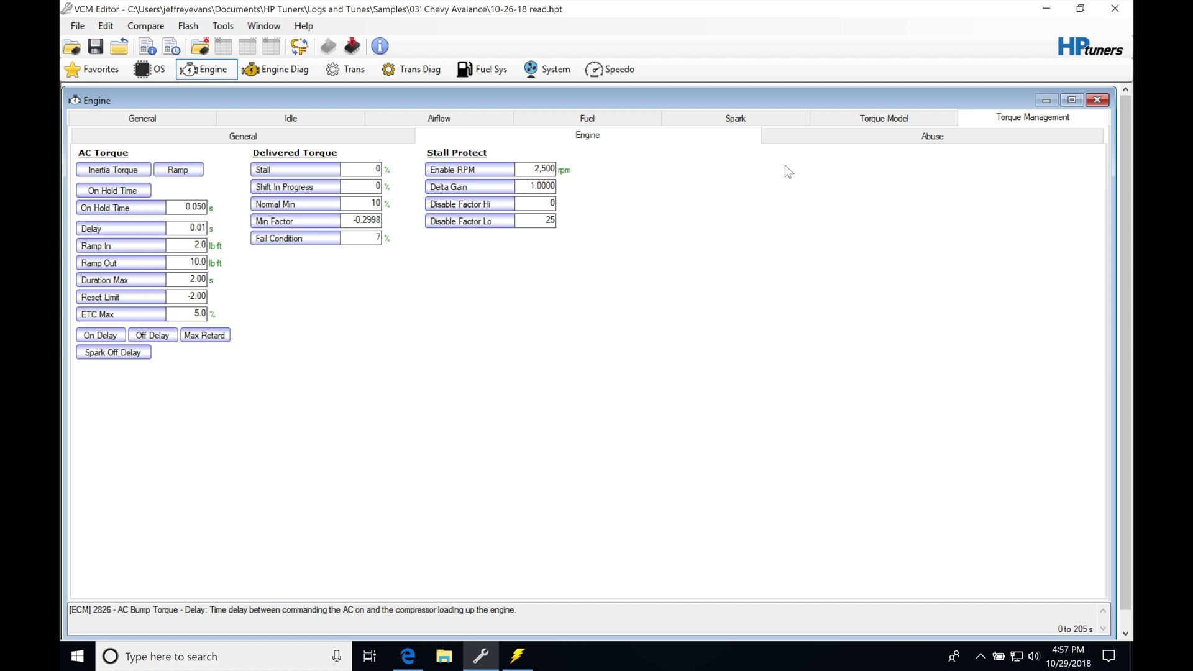
pyautogui.click(841, 122)
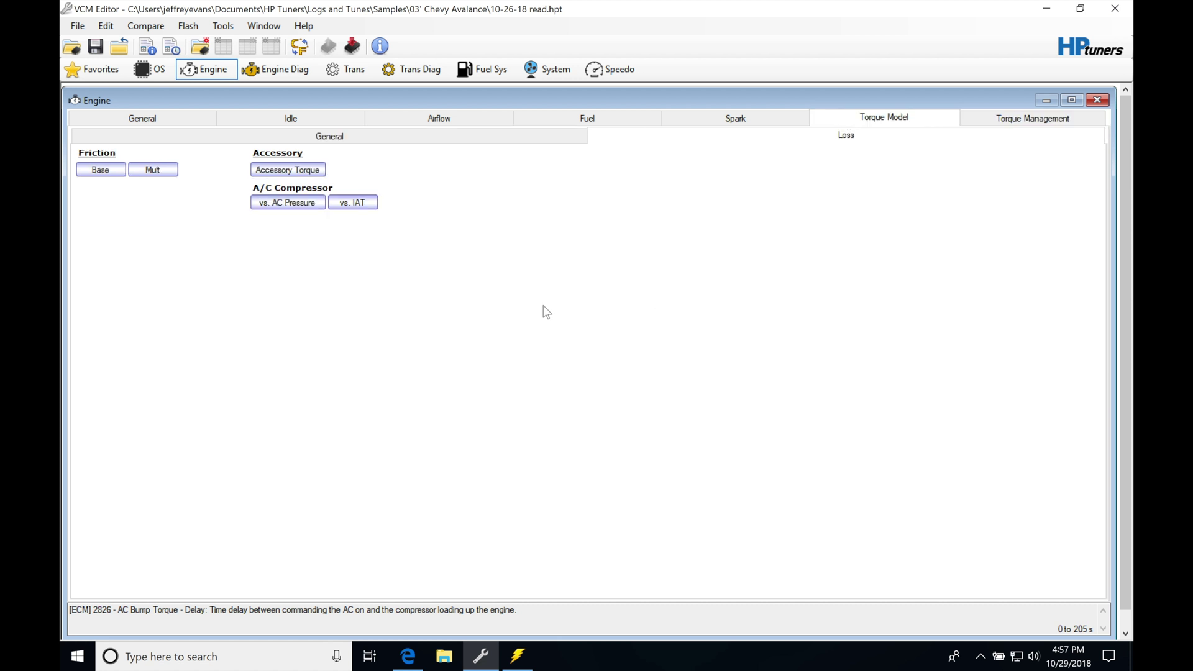
pyautogui.click(518, 656)
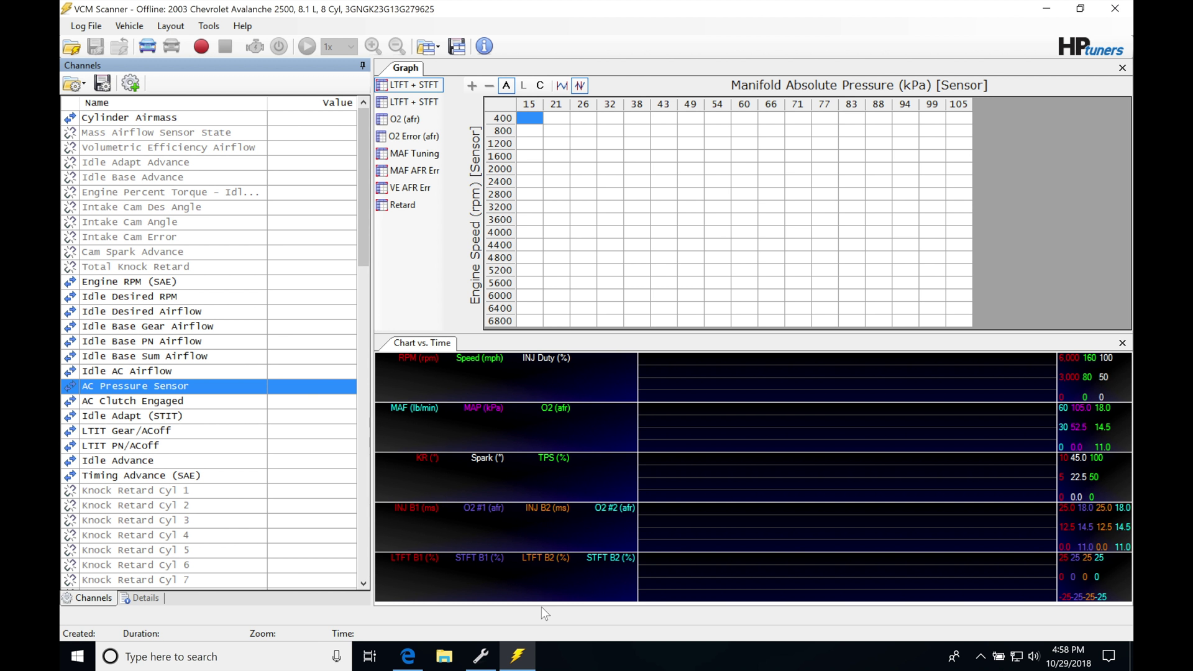
# - Switch from VCM Scanner back to VCM Editor's Torque Model loss settings
pyautogui.click(494, 664)
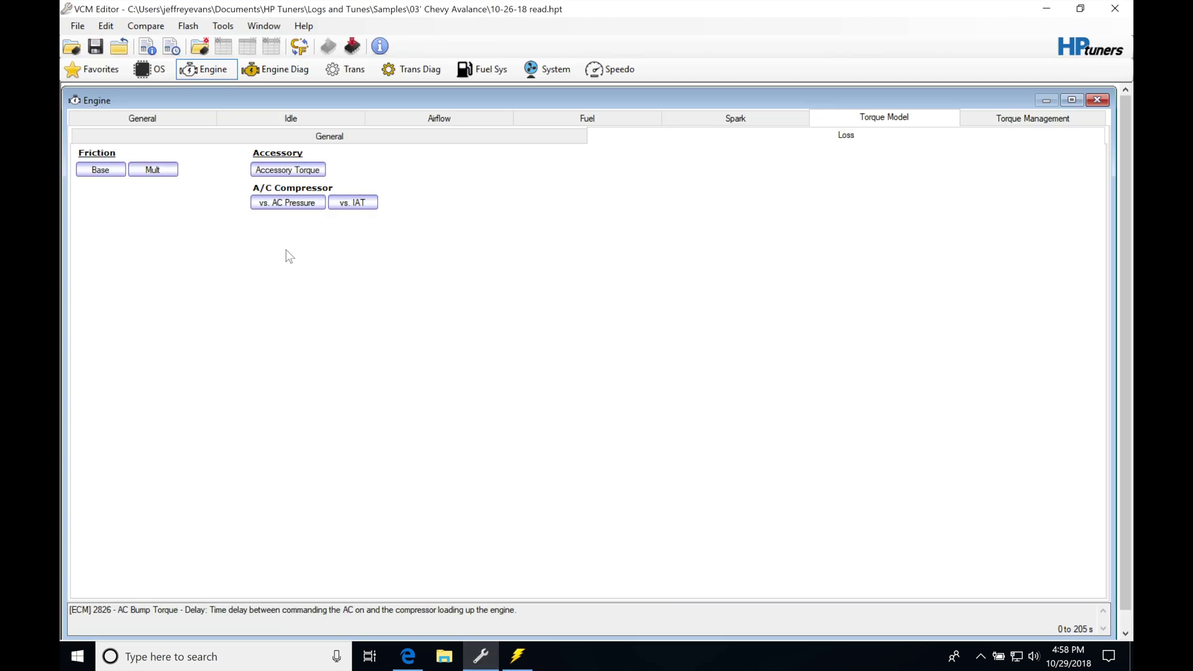
# - Compare the AC Compressor Torque vs. AC Pressure table against VCM Scanner, then show Idle Airflow
pyautogui.click(287, 203)
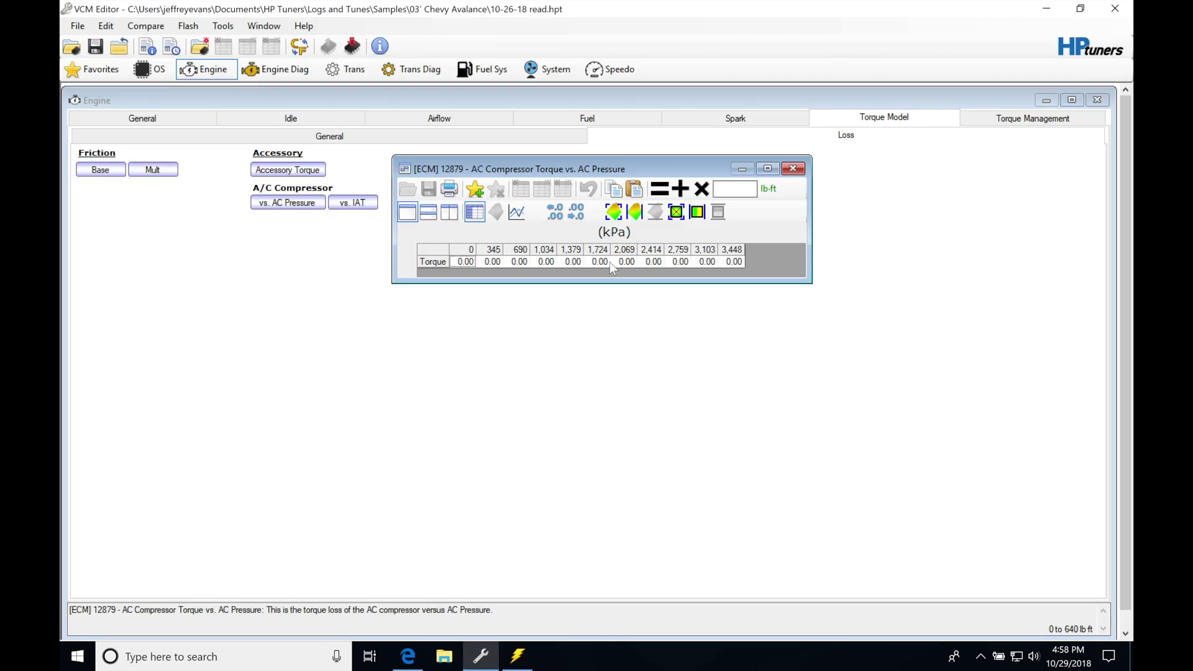
pyautogui.click(519, 659)
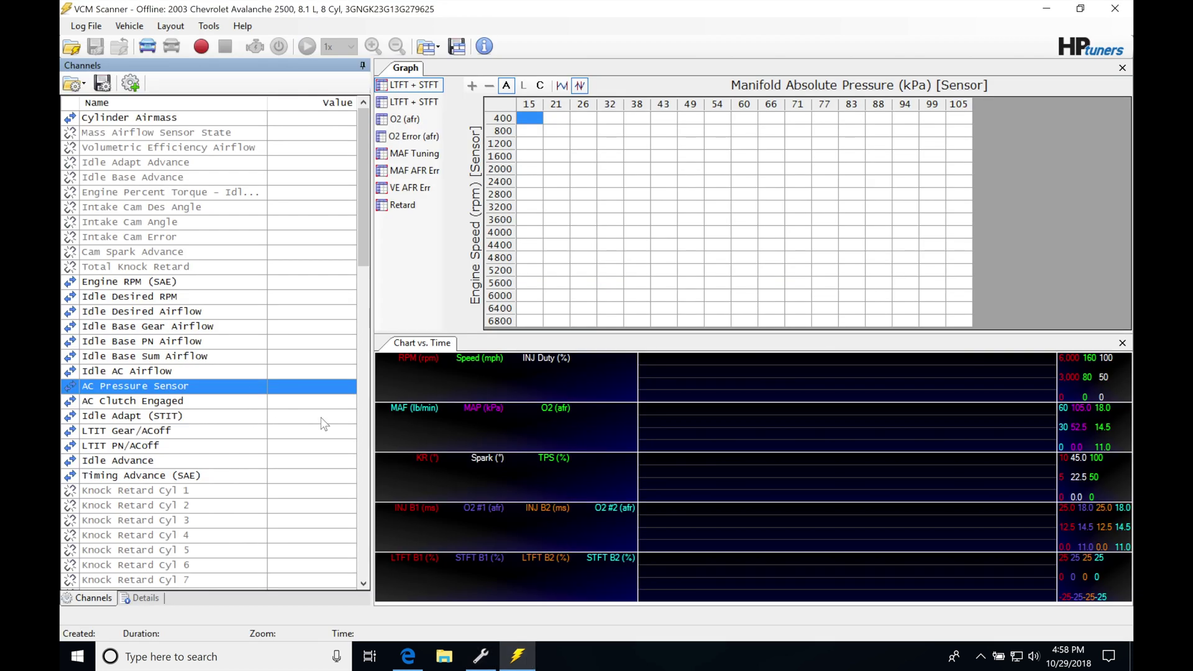
pyautogui.click(480, 660)
pyautogui.click(793, 169)
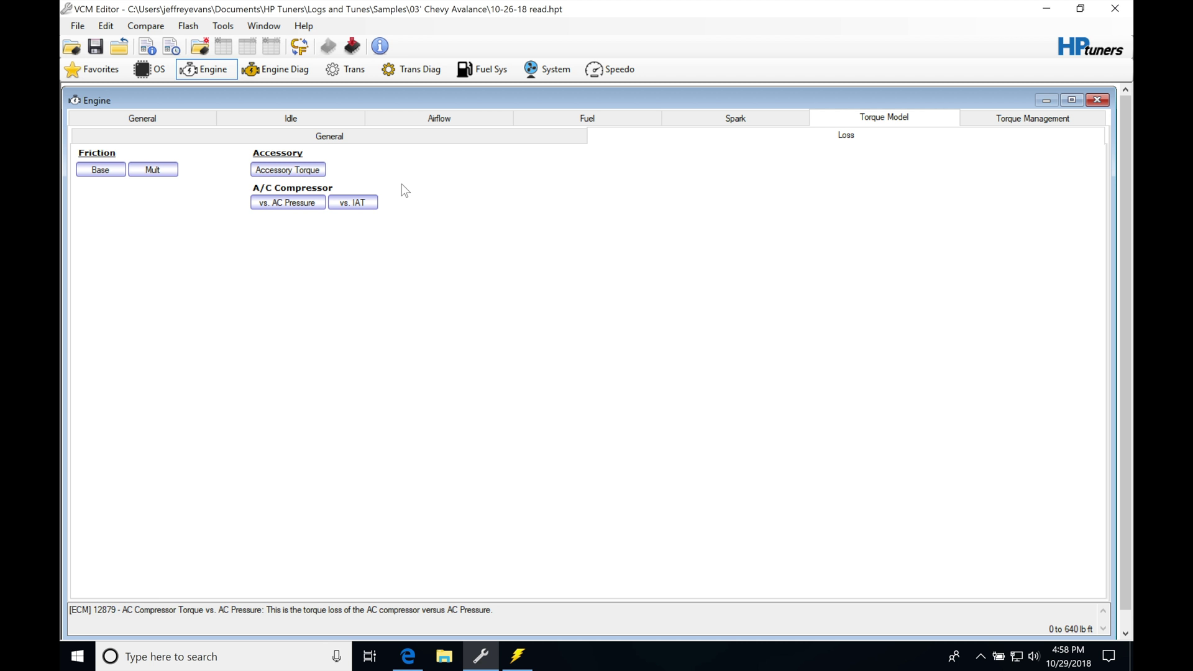
pyautogui.click(348, 116)
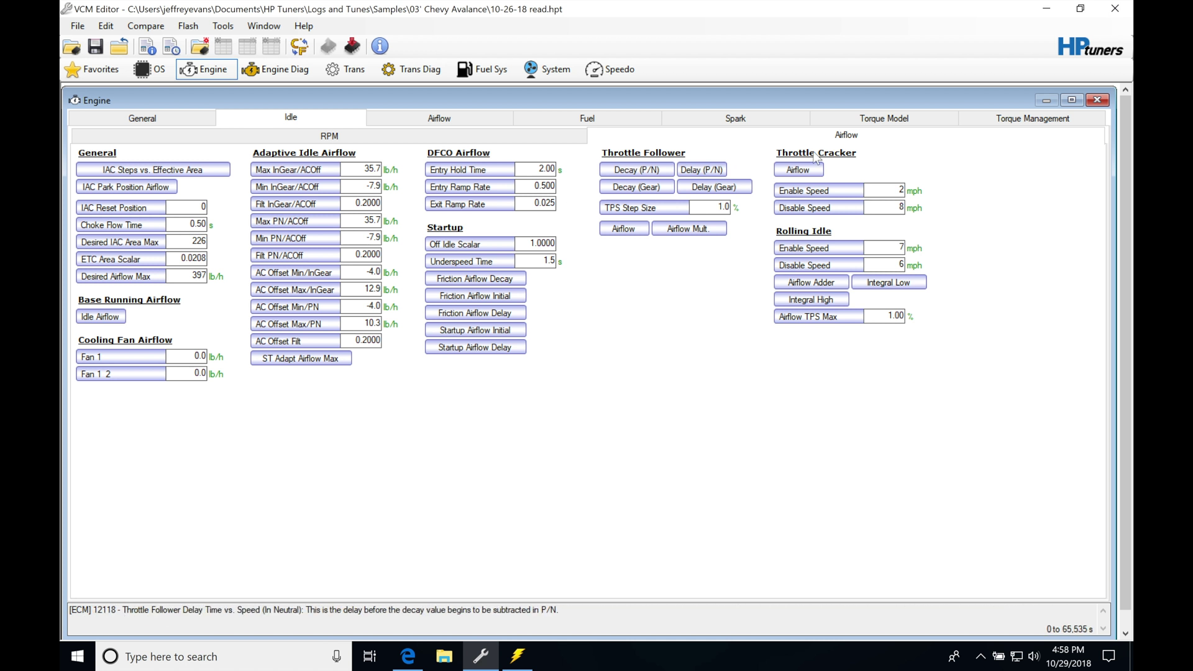
# - Recheck the AC Compressor Torque vs. AC Pressure table, ending on the Airflow General page
pyautogui.click(1010, 120)
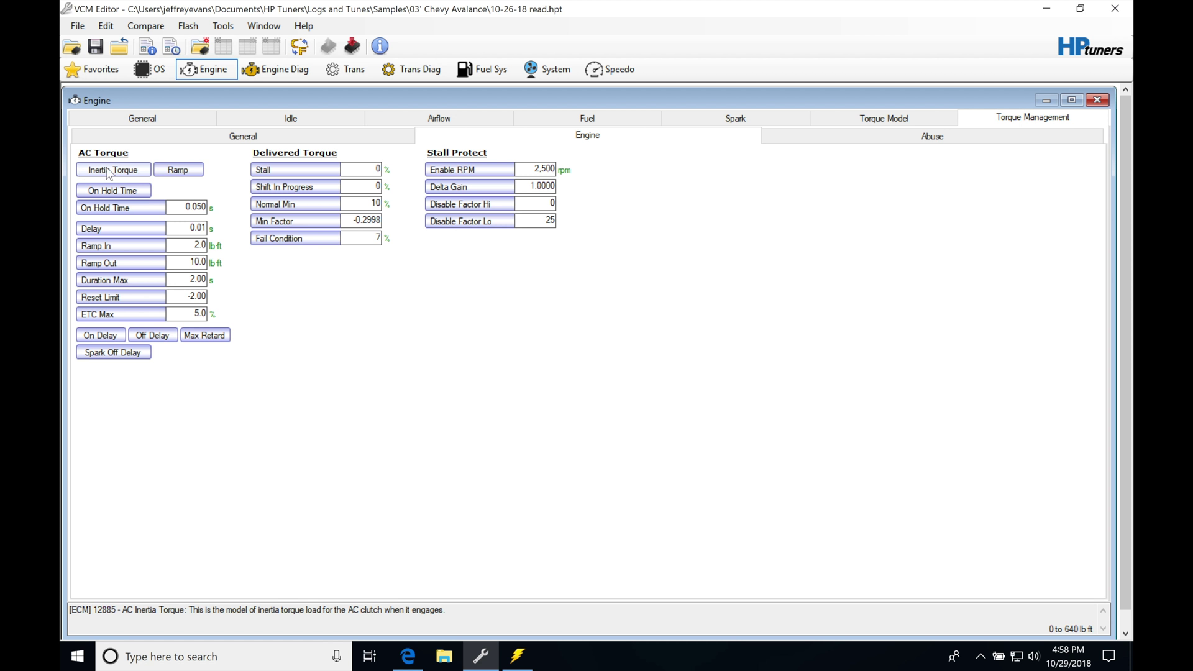
pyautogui.click(834, 120)
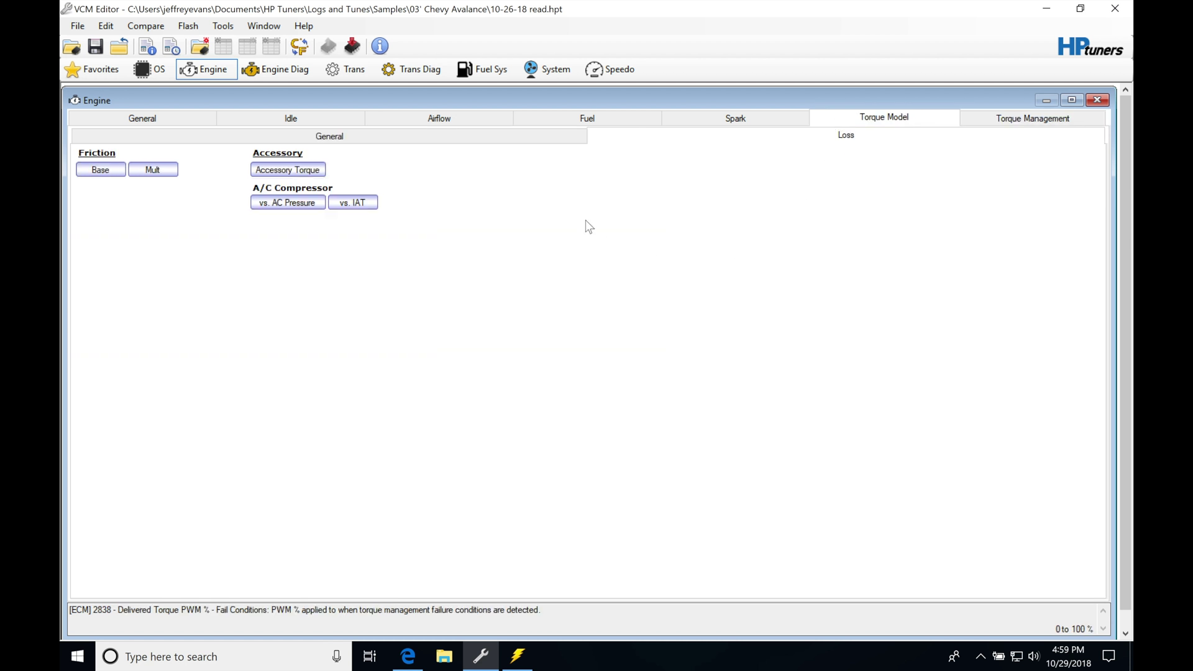
pyautogui.click(289, 202)
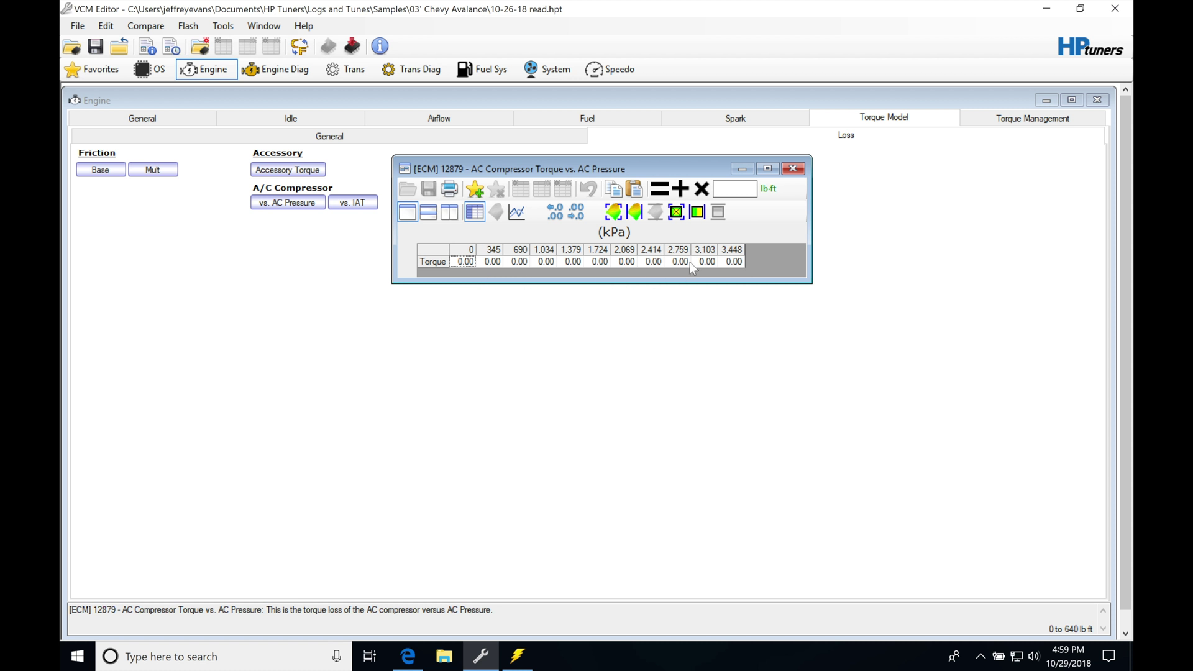
pyautogui.click(793, 169)
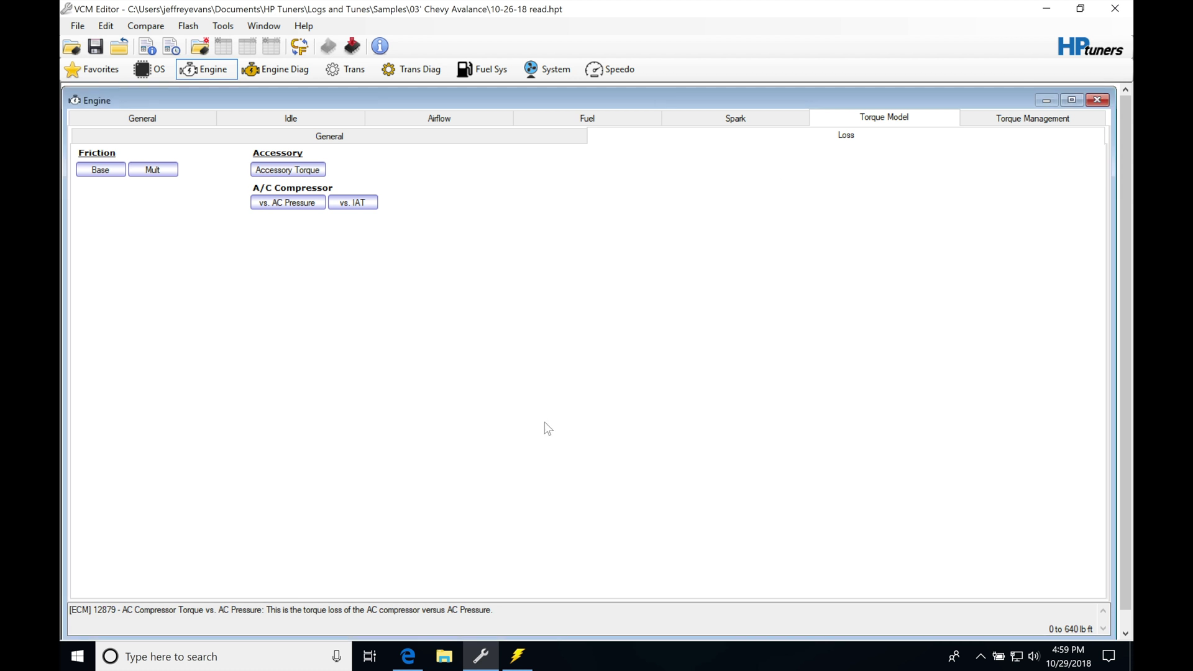
pyautogui.click(438, 117)
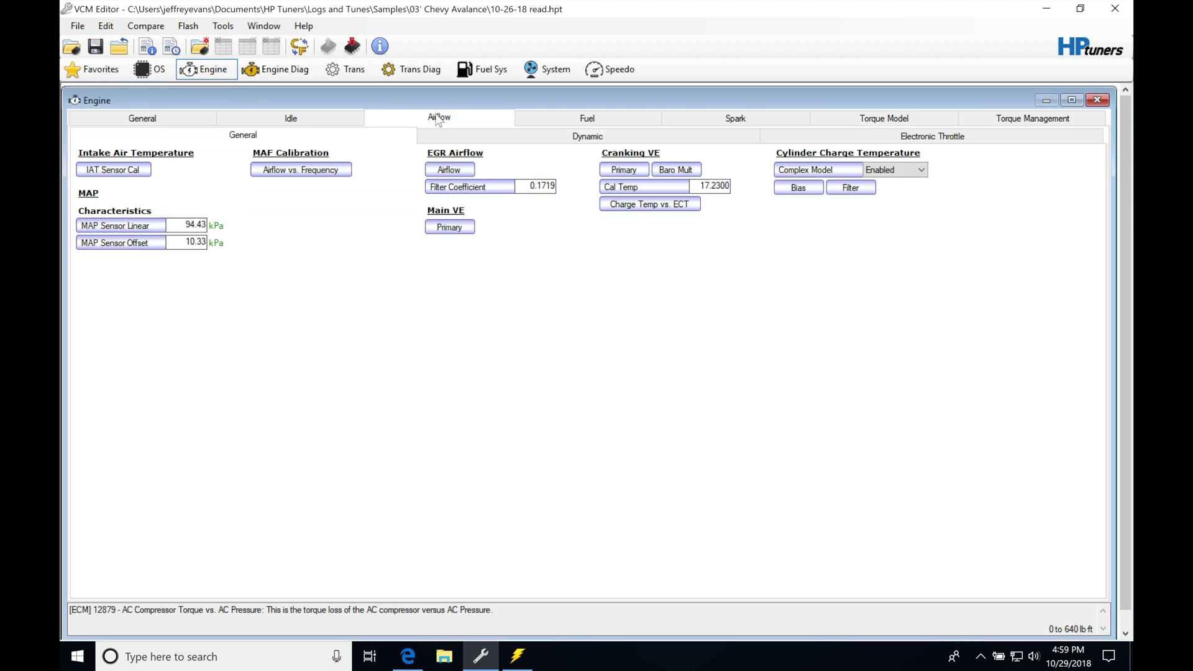
# - Zero the adaptive idle airflow Max and Min InGear and PN ACOff limits
pyautogui.click(359, 112)
pyautogui.click(372, 168)
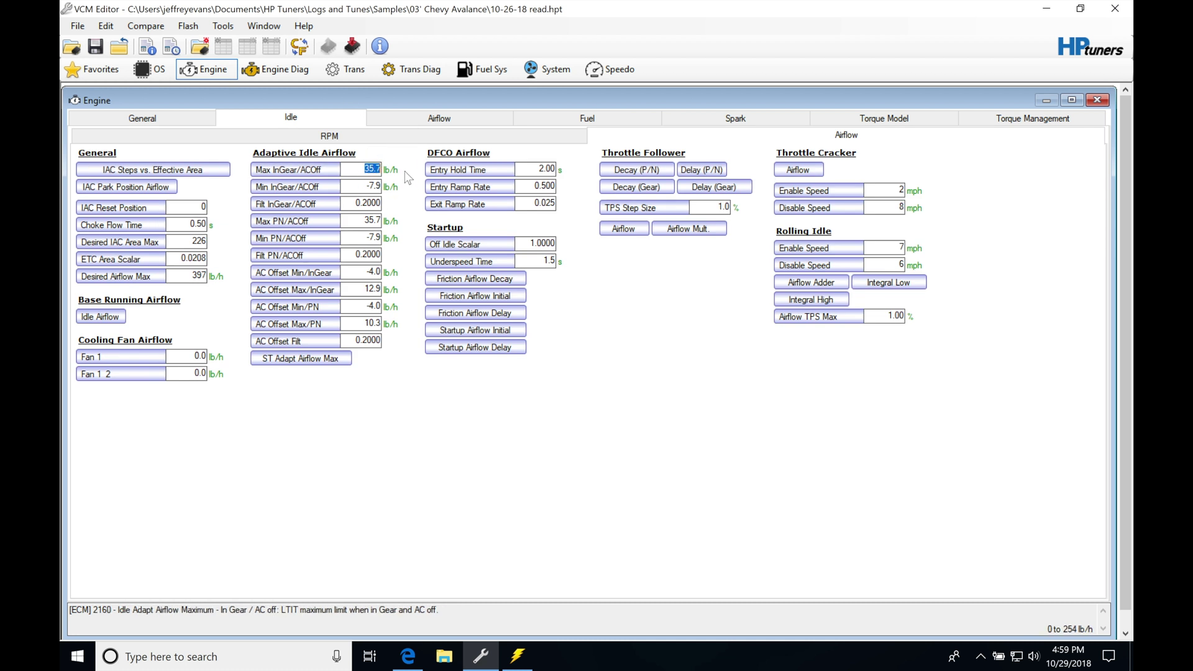
pyautogui.write('0')
pyautogui.press('Down')
pyautogui.write('0')
pyautogui.press('Down')
pyautogui.press('Down')
pyautogui.write('0')
pyautogui.press('Down')
pyautogui.write('0')
pyautogui.press('Down')
pyautogui.press('Down')
# - Set the three AC offsets to 0.0 lb/h, leaving the filter at 0.2000
pyautogui.write('0')
pyautogui.press('Down')
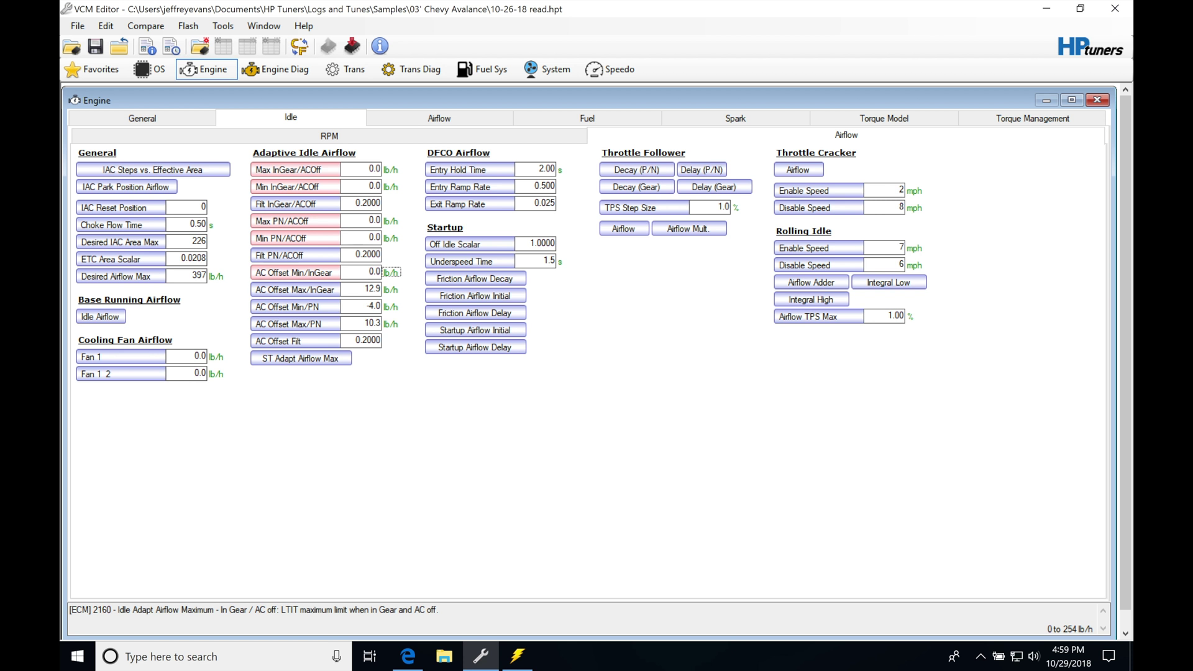
pyautogui.write('0')
pyautogui.press('Down')
pyautogui.write('0')
pyautogui.press('Down')
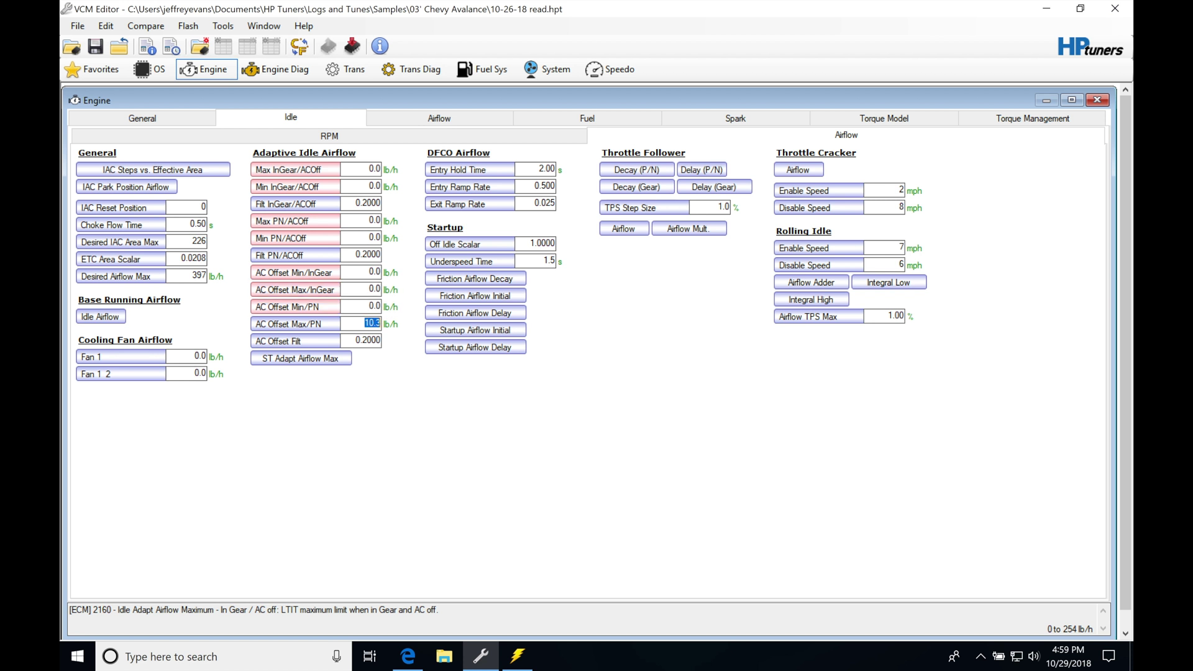